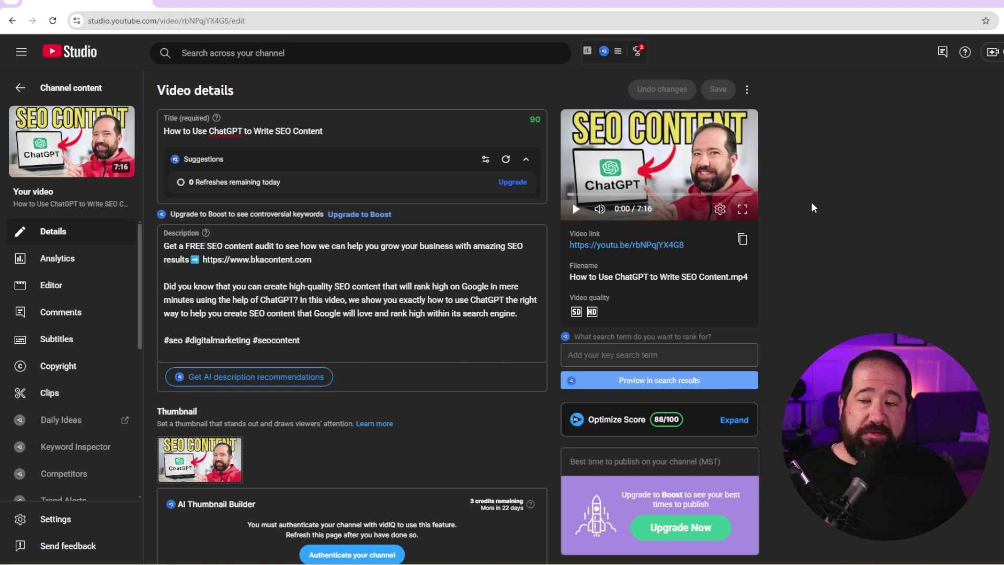
# - Copy the full video title in the video details and highlight its keyword phrase "SEO Content"
pyautogui.click(324, 131)
pyautogui.moveTo(325, 131); pyautogui.dragTo(167, 138)
pyautogui.hotkey('ctrl', 'c')
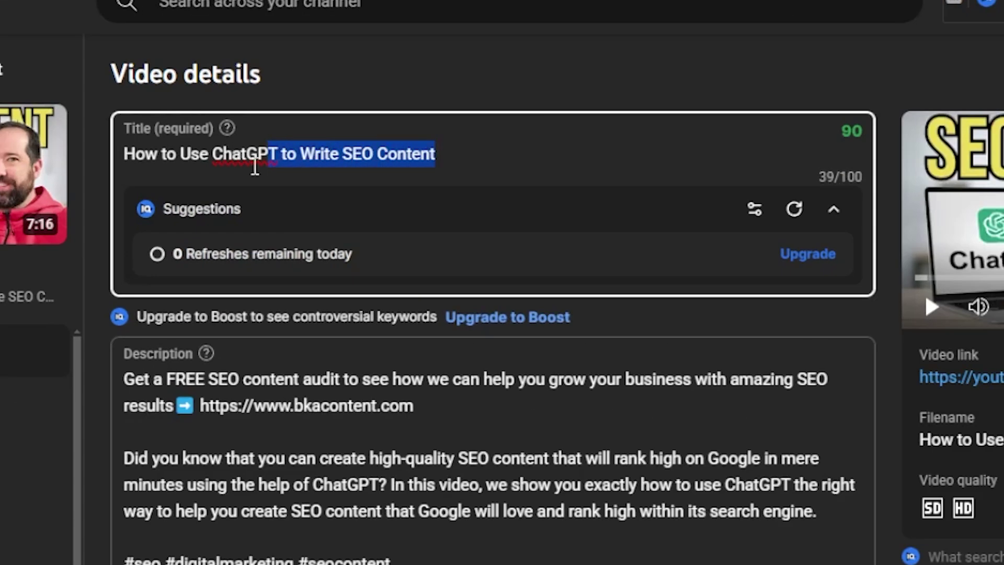
pyautogui.click(592, 162)
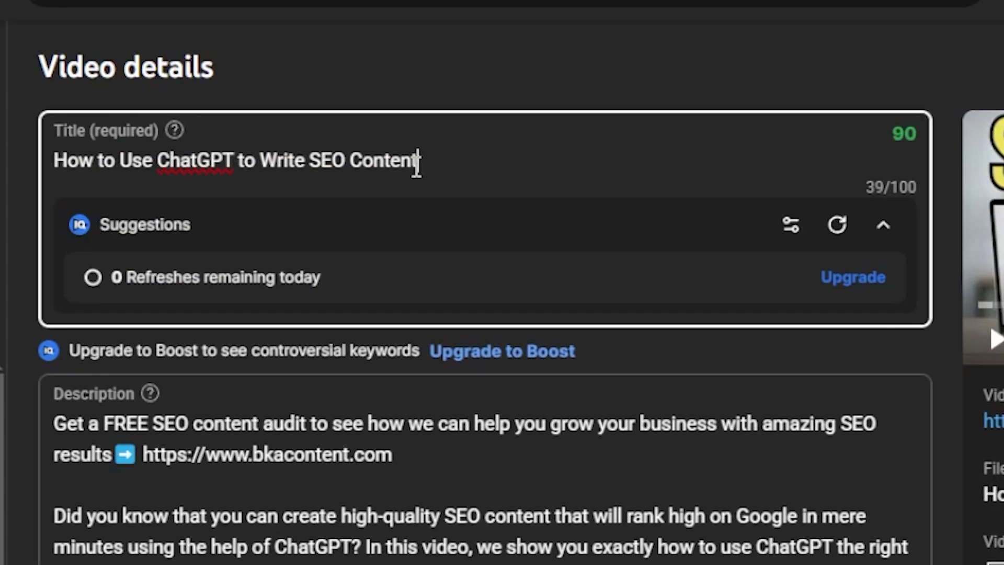
pyautogui.moveTo(422, 164); pyautogui.dragTo(323, 166)
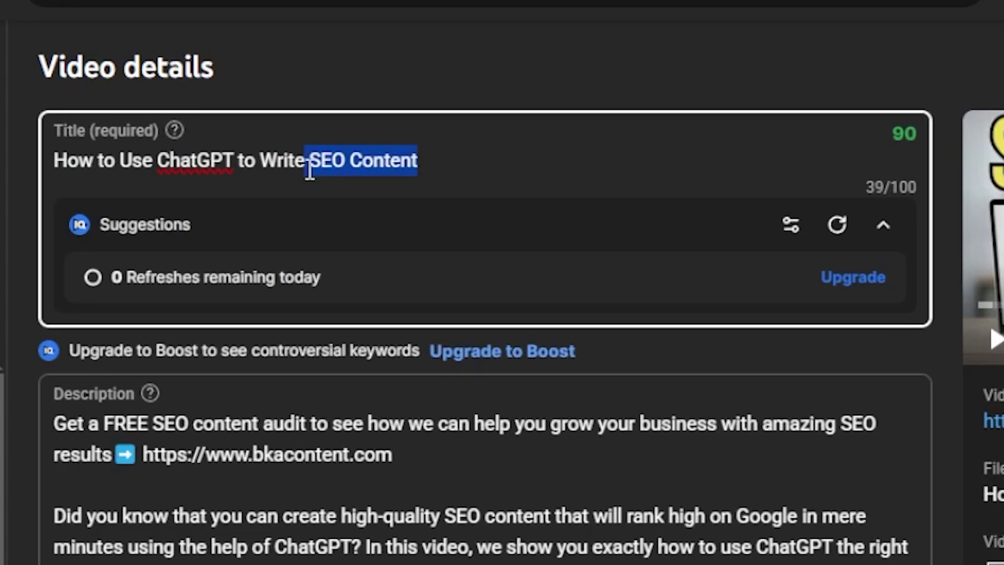
pyautogui.click(444, 163)
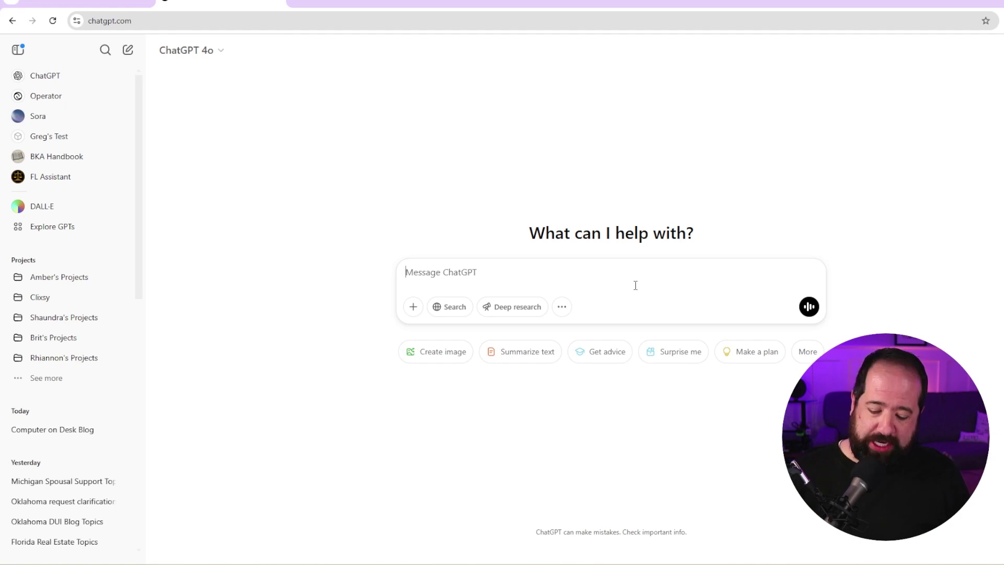
# - Ask ChatGPT for 10 YouTube video title ideas for a video about how to use ChatGPT to make SEO content
pyautogui.write('give me 10 Youtube video titles ideas for a video about how to use ChatGPT to make SEO content')
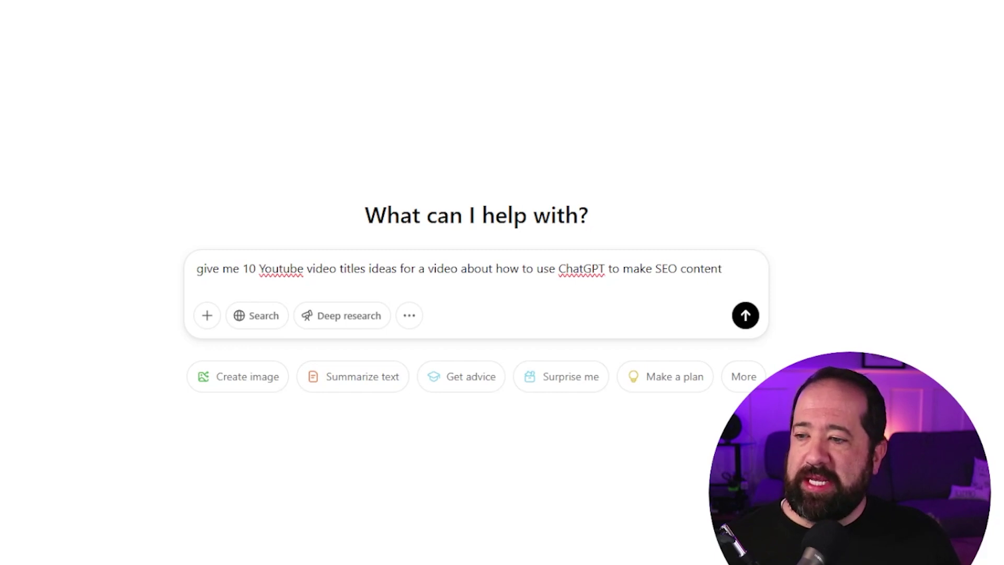
pyautogui.click(746, 316)
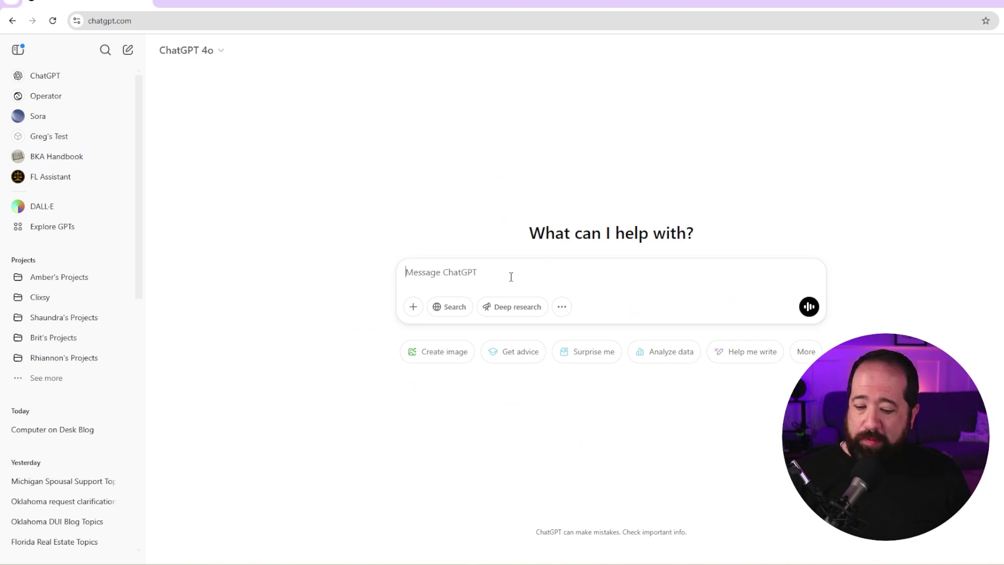
# - Ask ChatGPT to write a good YouTube video description for a video titled "How to Use ChatGPT to Write SEO Content" and review the reply
pyautogui.write('rite a good Youtube Vid')
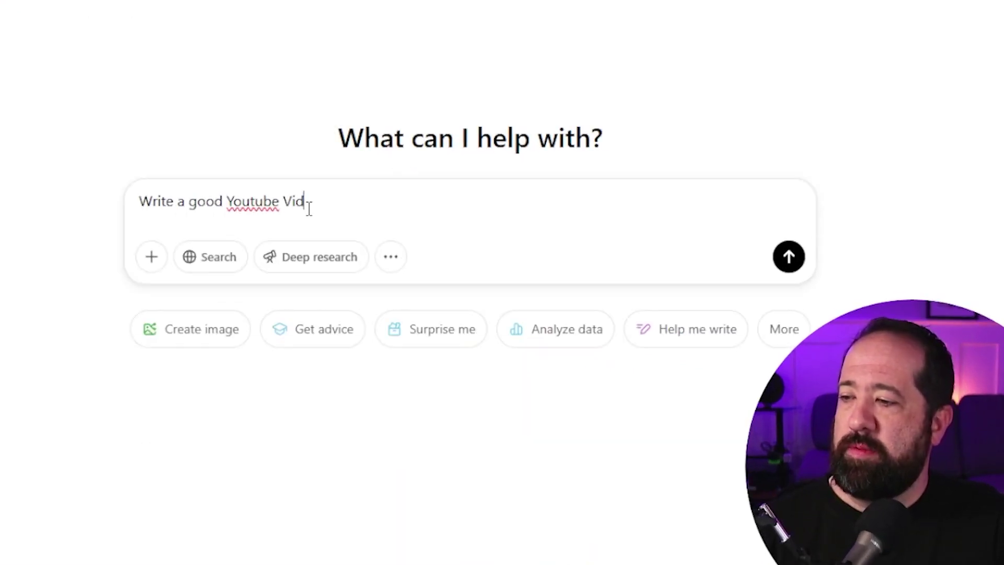
pyautogui.write('eo description for a video titled')
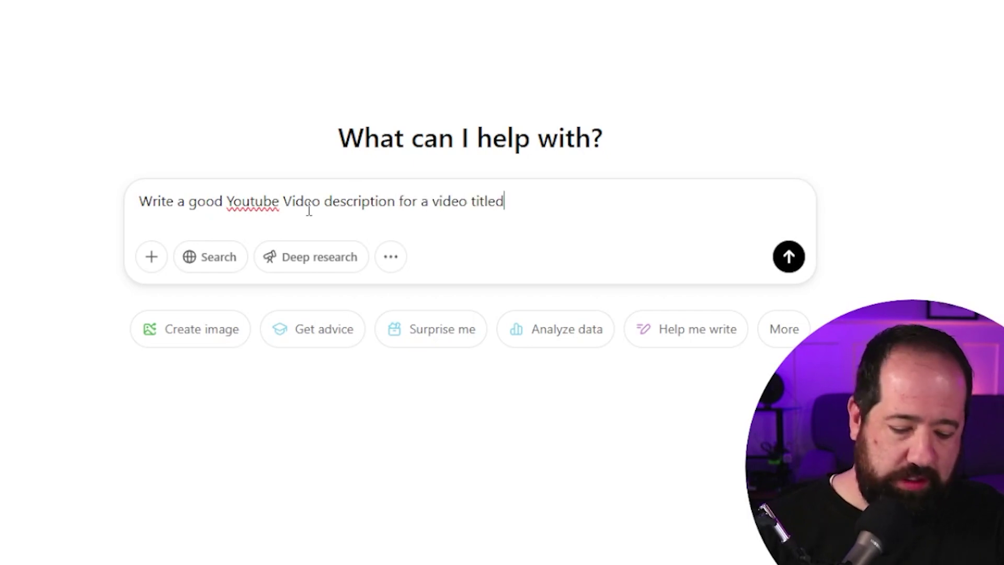
pyautogui.write(':')
pyautogui.hotkey('ctrl', 'v')
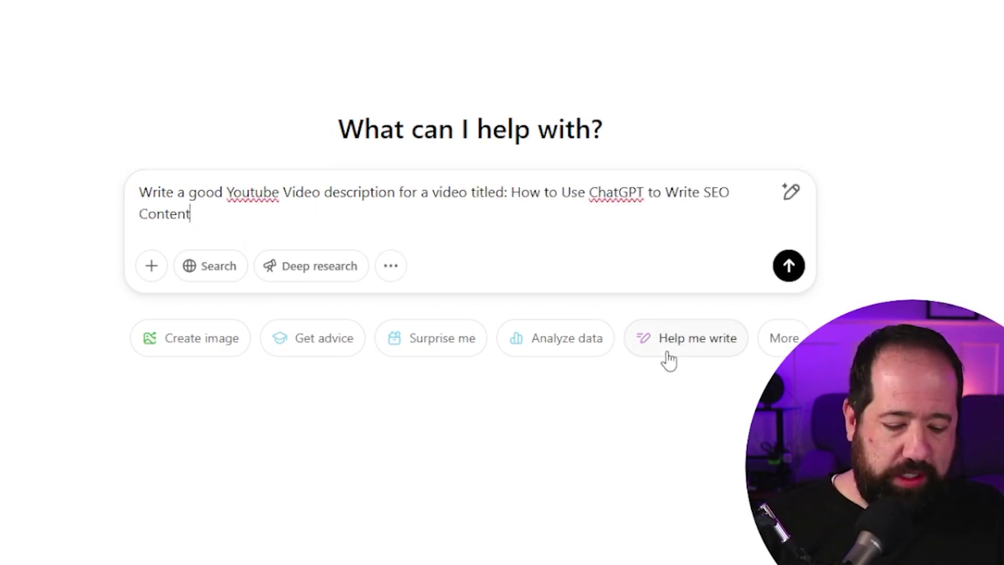
pyautogui.press('Return')
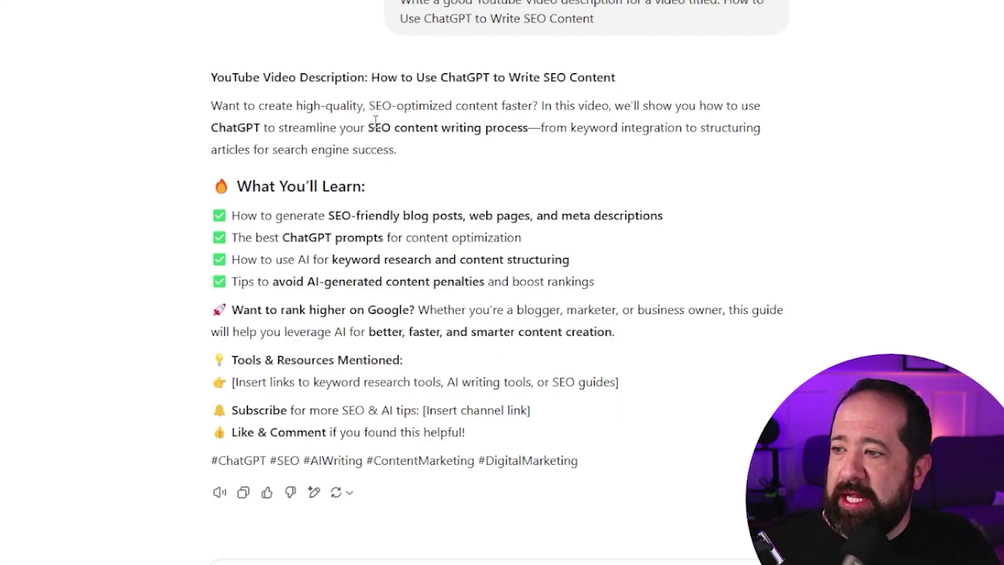
pyautogui.moveTo(369, 128); pyautogui.dragTo(438, 141)
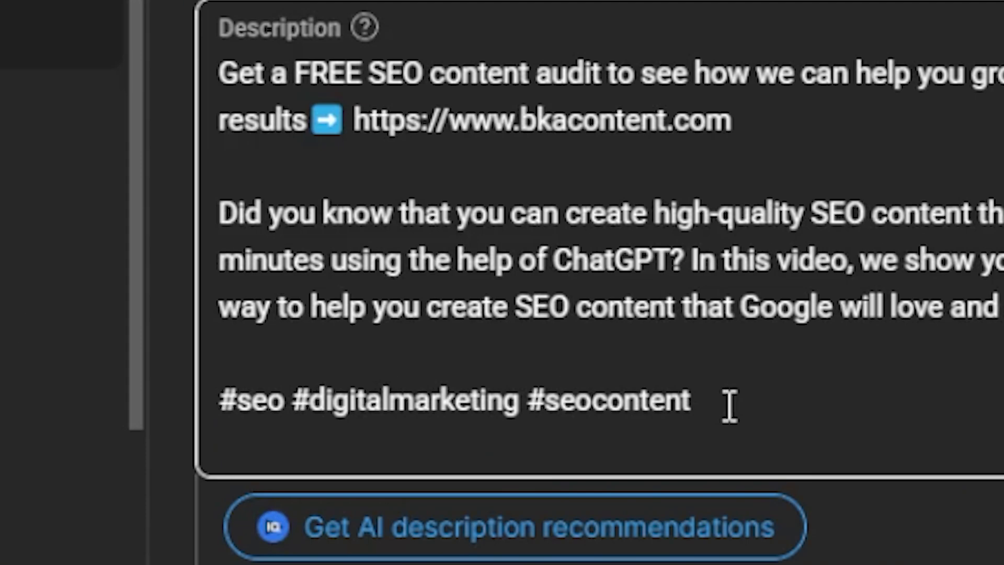
# - Highlight the hashtags in the video's description in YouTube Studio and look below the player on its YouTube watch page
pyautogui.moveTo(311, 341); pyautogui.dragTo(167, 351)
pyautogui.hotkey('ctrl', 'a')
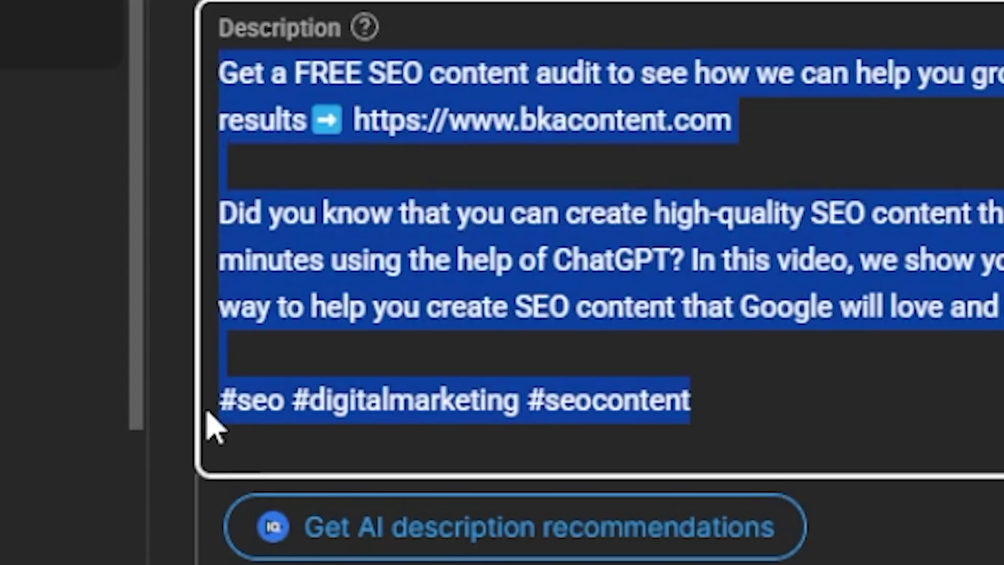
pyautogui.tripleClick(224, 417)
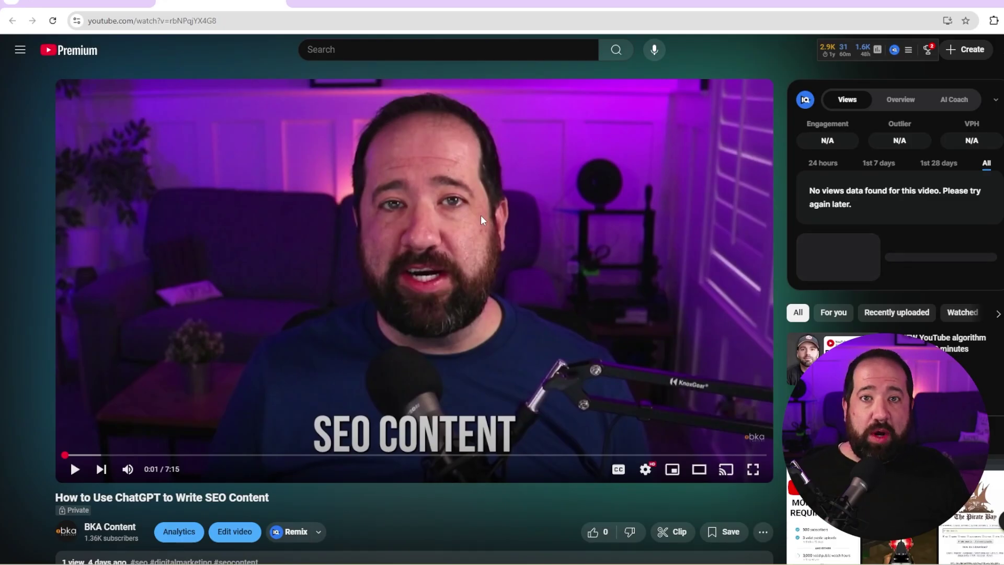
pyautogui.scroll(-4, 497, 222)
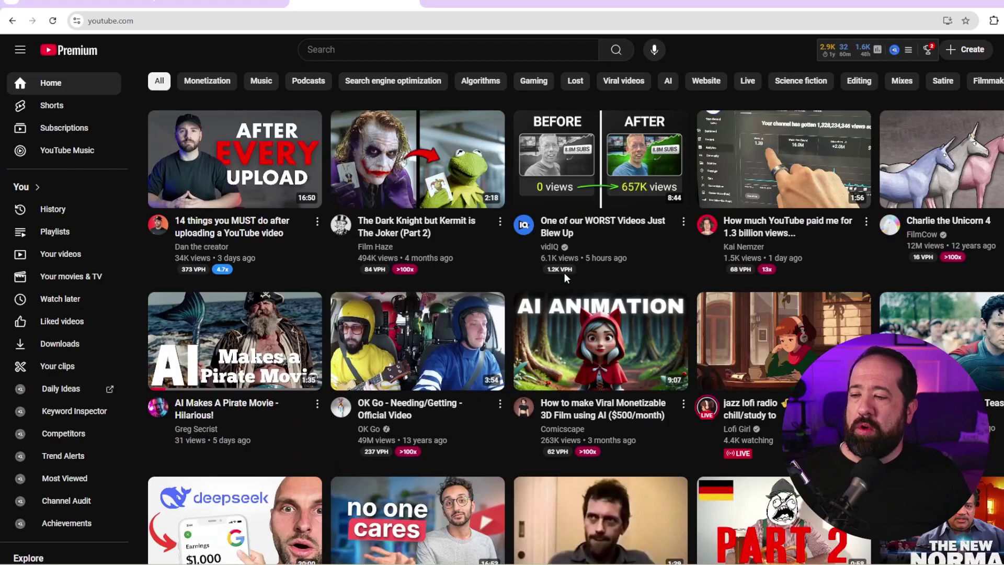
# - Inspect a video's views-per-hour figure on the YouTube home page and search YouTube for "seo content"
pyautogui.moveTo(565, 274)
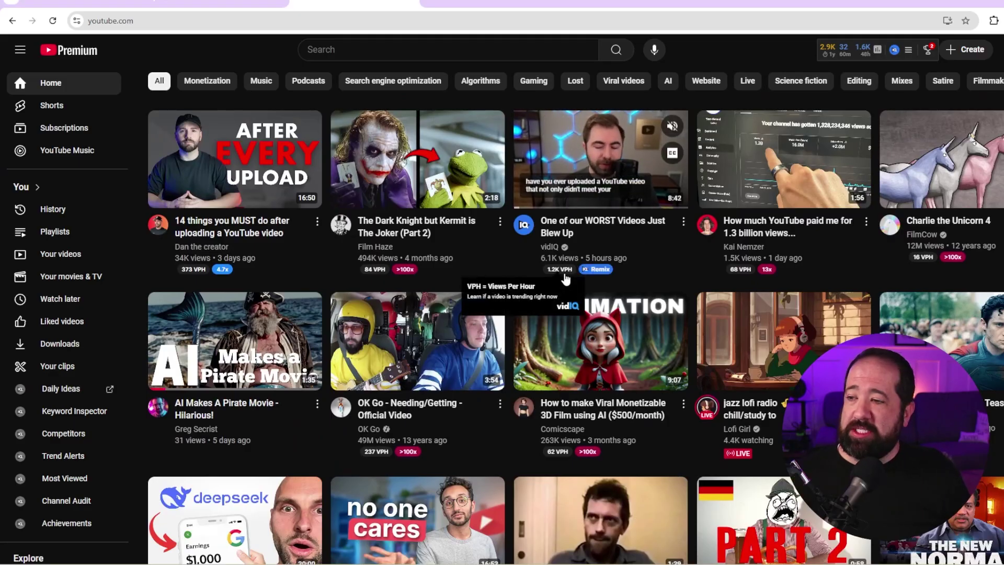
pyautogui.click(388, 49)
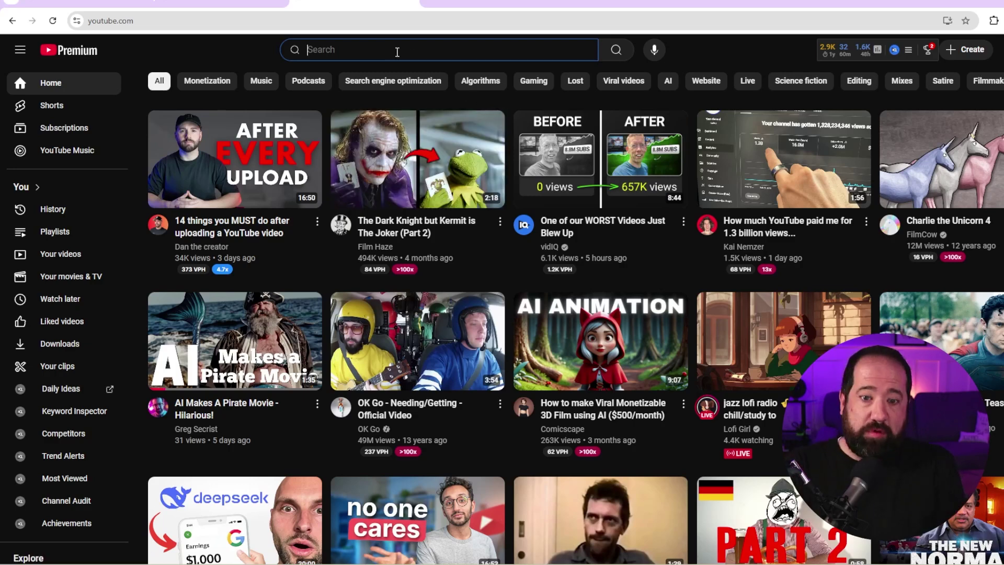
pyautogui.write('seo content')
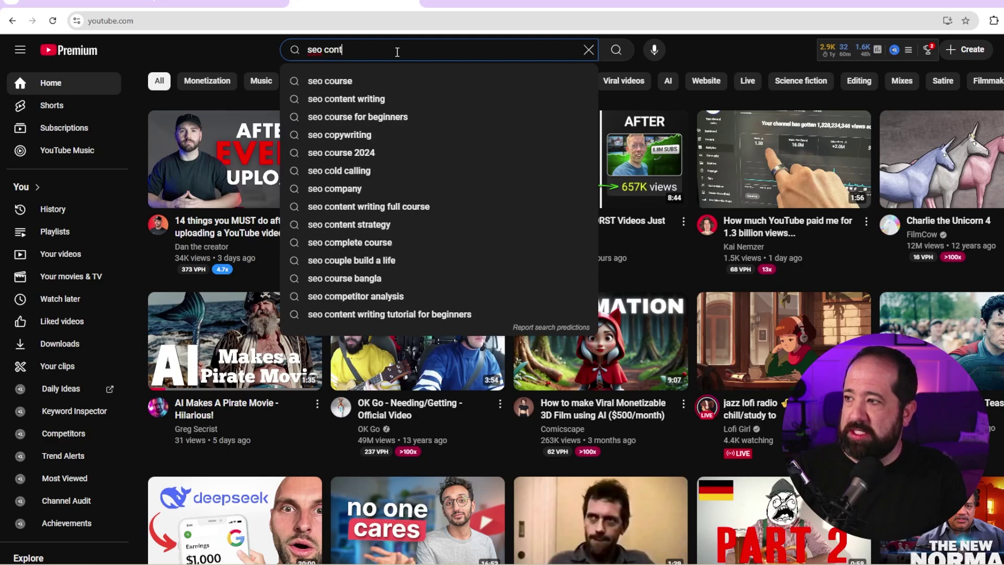
pyautogui.press('Return')
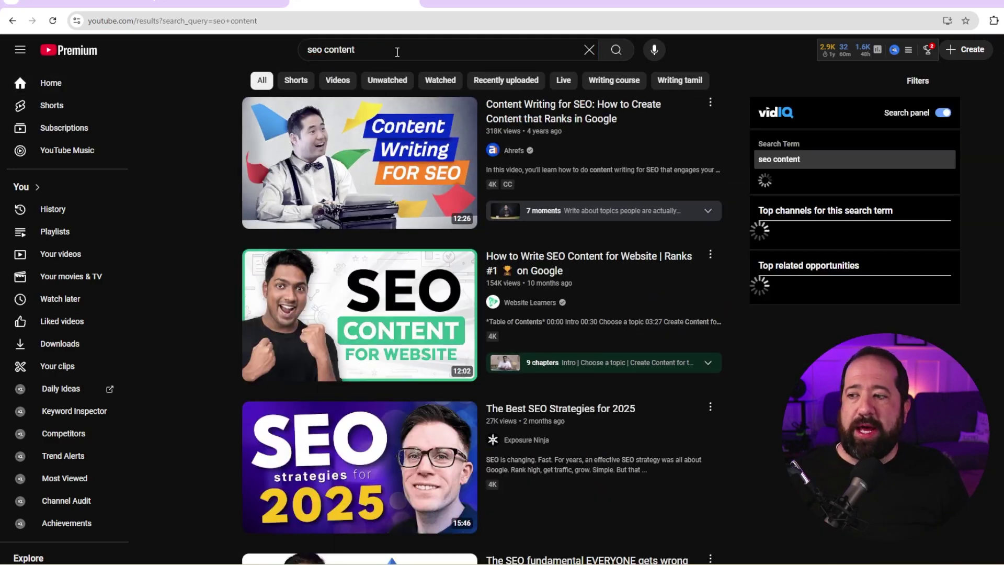
pyautogui.moveTo(369, 215)
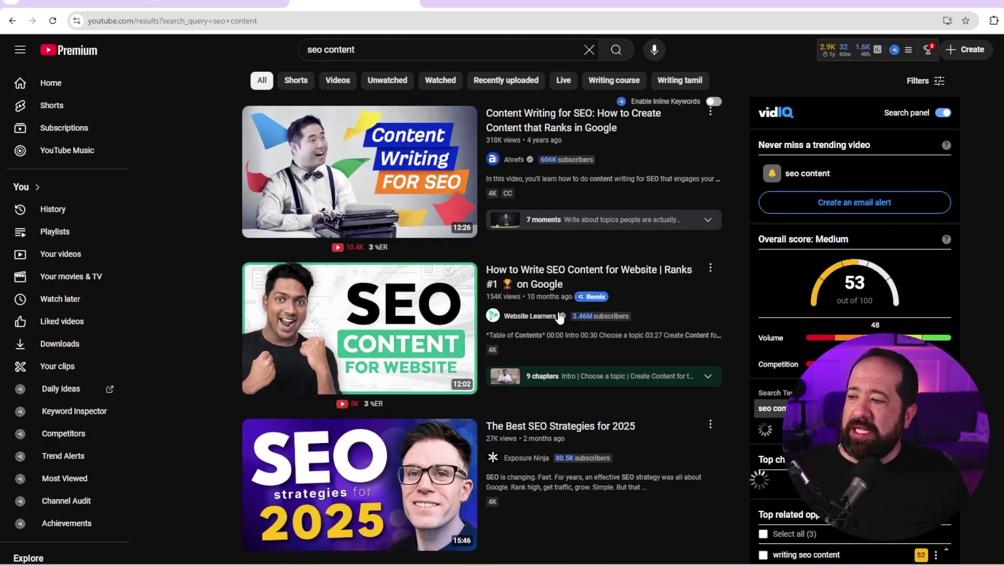
pyautogui.moveTo(505, 148)
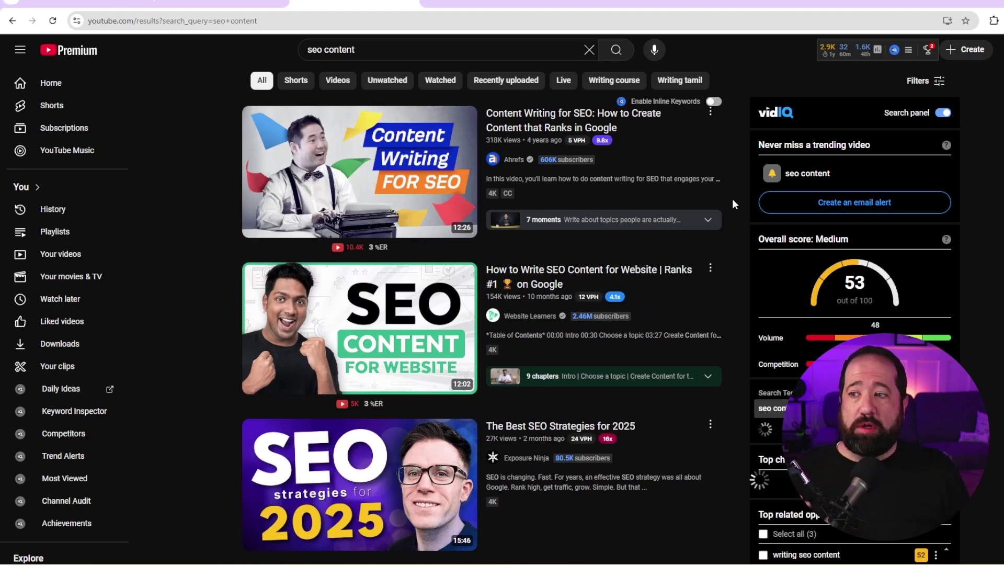
# - Filter the search results to uploads from this year and examine the competing videos' thumbnails, titles and performance figures
pyautogui.click(926, 82)
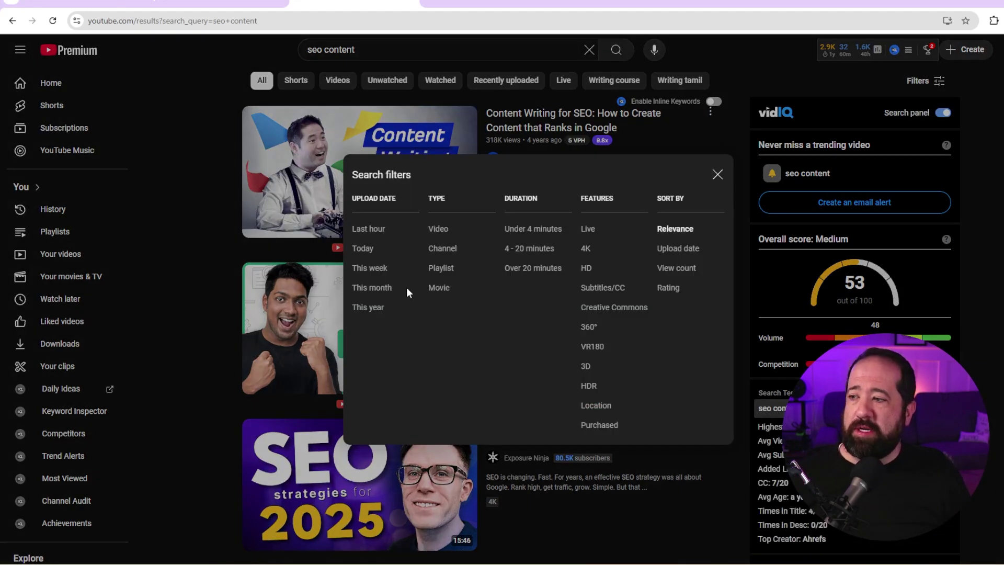
pyautogui.click(368, 307)
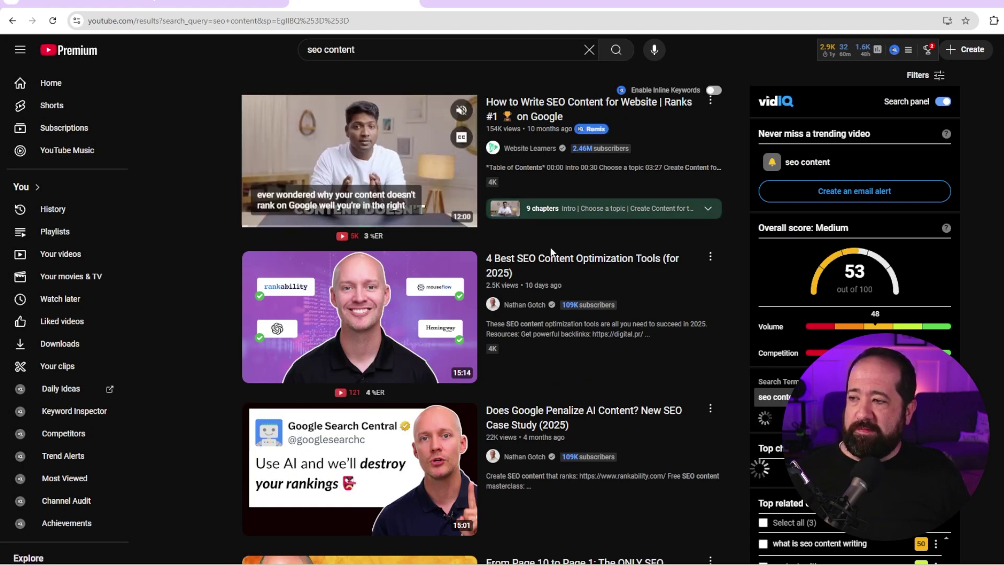
pyautogui.scroll(-2, 739, 318)
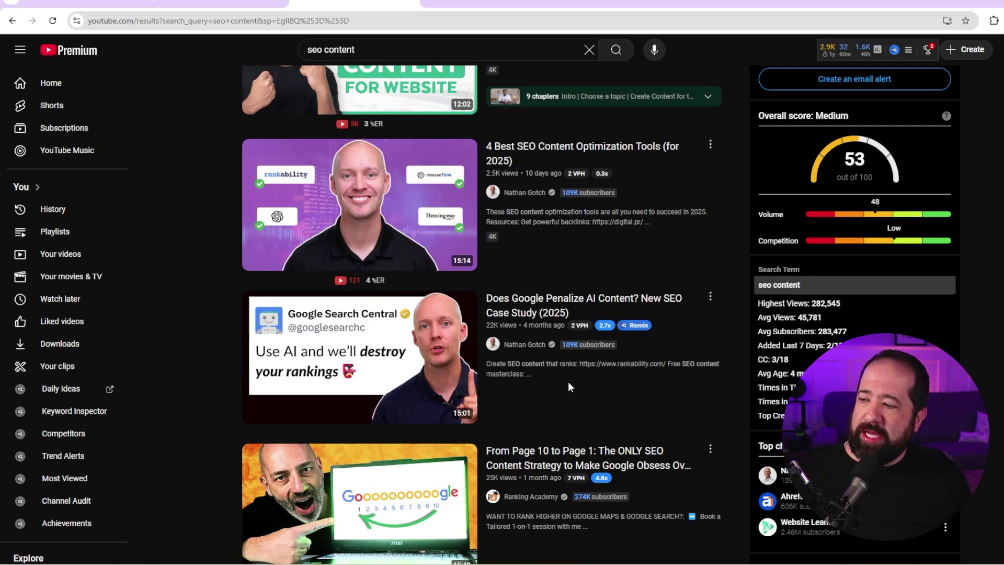
pyautogui.moveTo(570, 384)
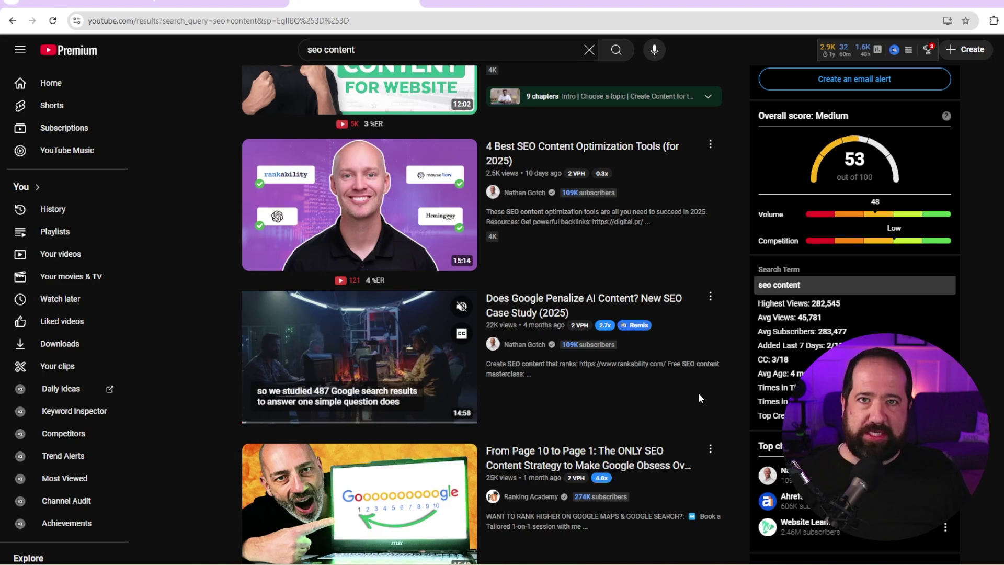
pyautogui.moveTo(487, 259)
pyautogui.scroll(-7, 670, 305)
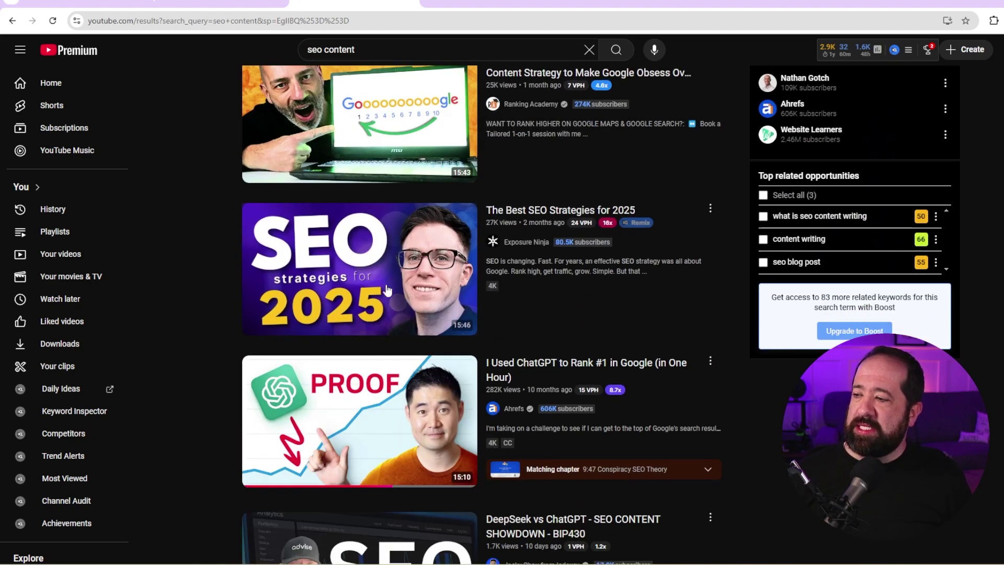
pyautogui.moveTo(596, 321)
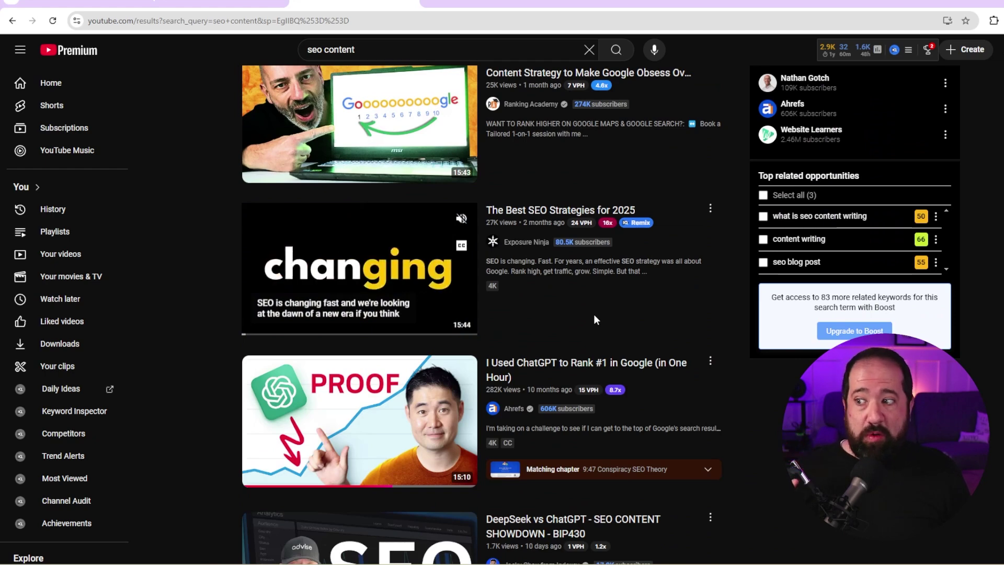
pyautogui.scroll(-3, 658, 279)
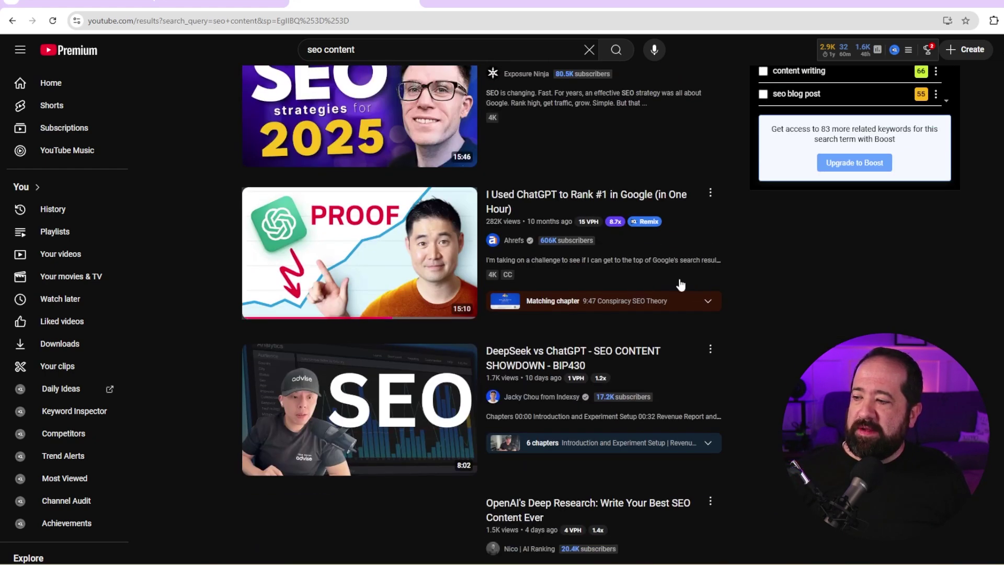
pyautogui.moveTo(709, 298)
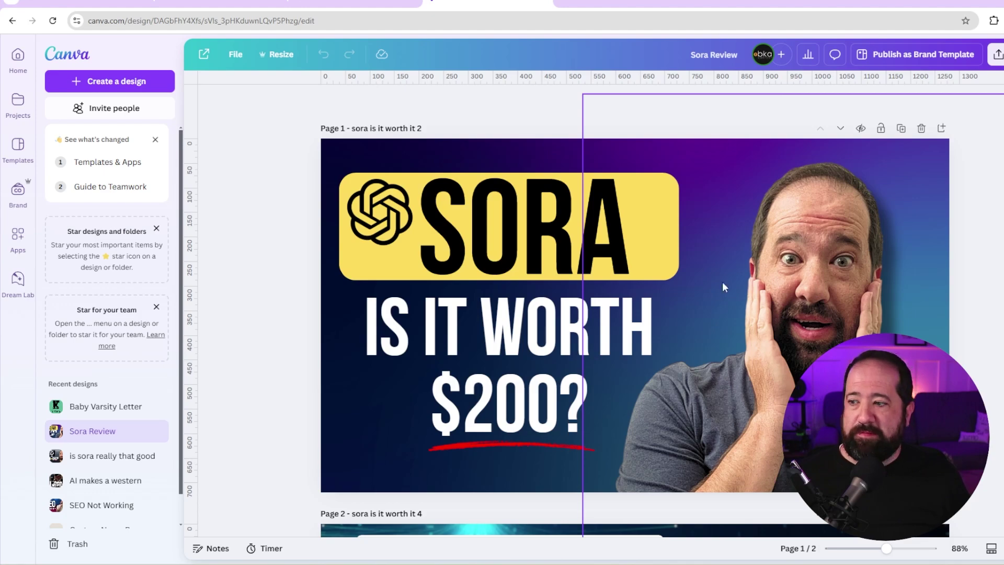
# - Look through the Sora Review thumbnail pages in Canva and open the Meta retargeting video's thumbnail test report in YouTube Studio
pyautogui.scroll(-5, 833, 244)
pyautogui.scroll(-3, 838, 241)
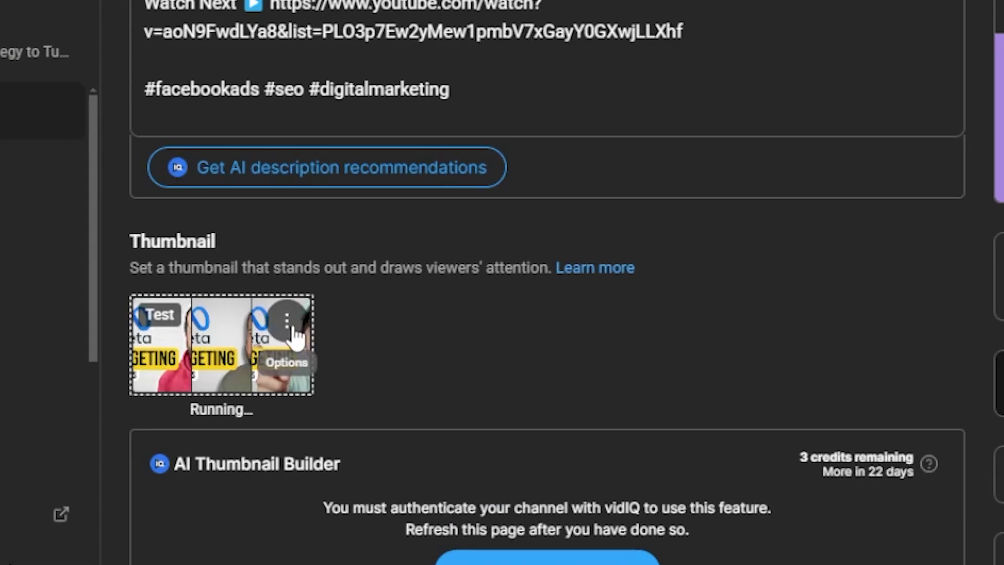
pyautogui.click(238, 332)
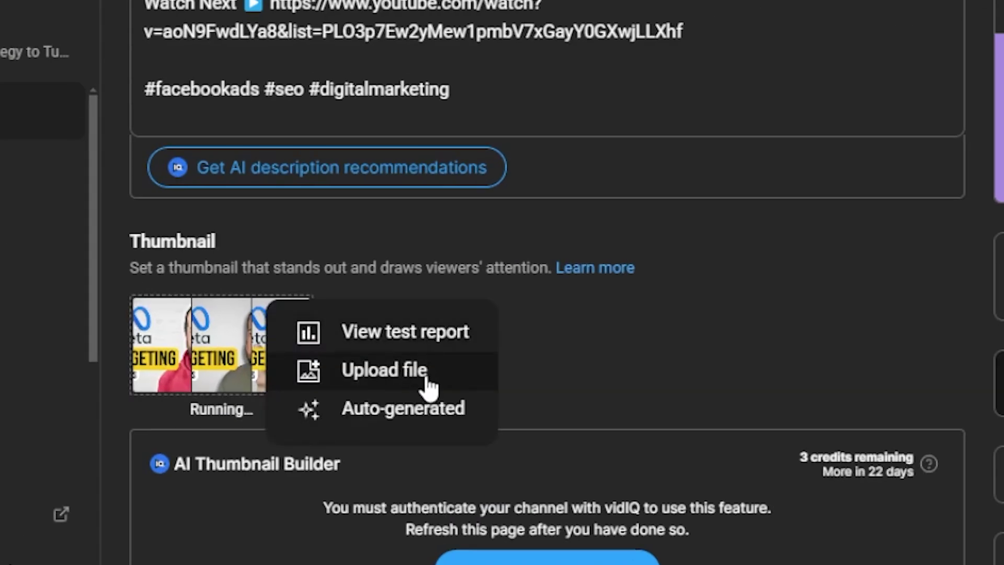
pyautogui.click(426, 341)
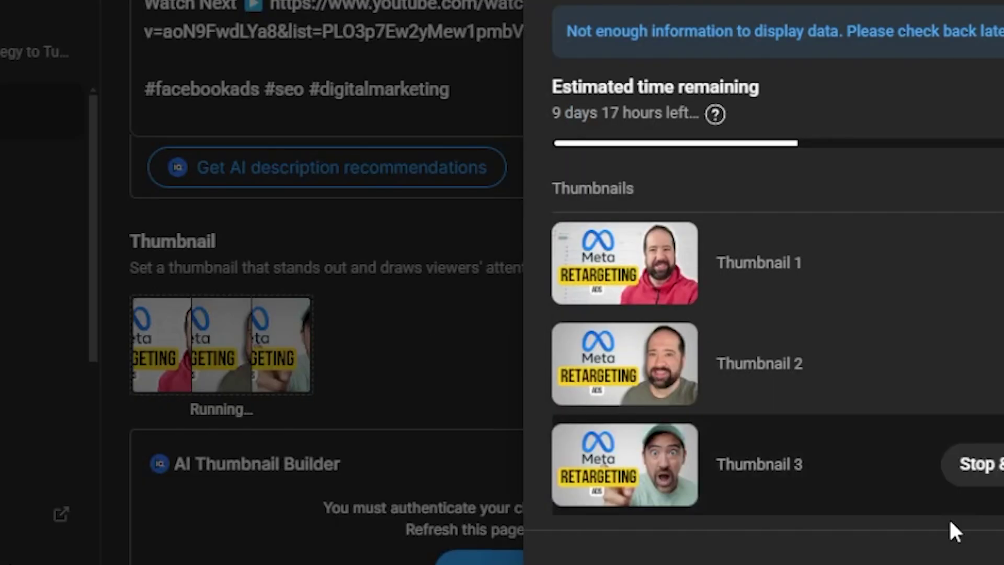